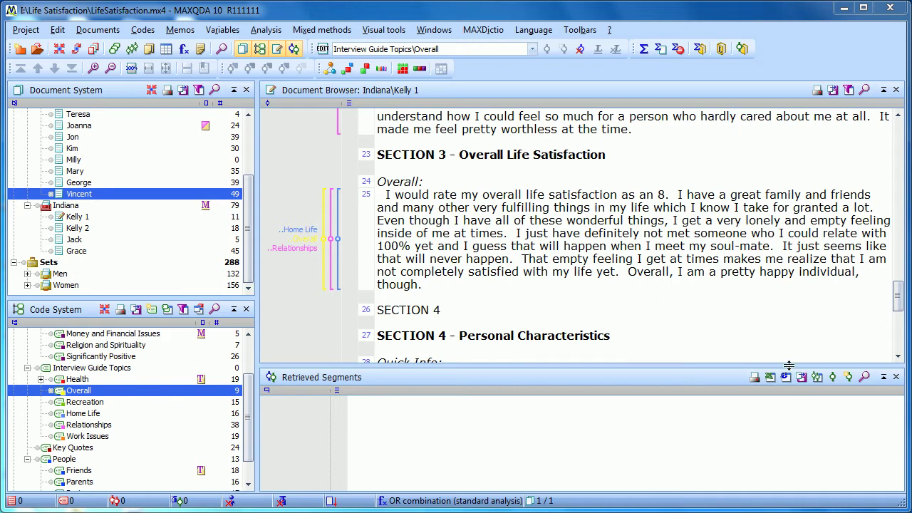
# Point out the Kelly 1 and Kelly 2 interviews in the Document System
pyautogui.click(276, 31)
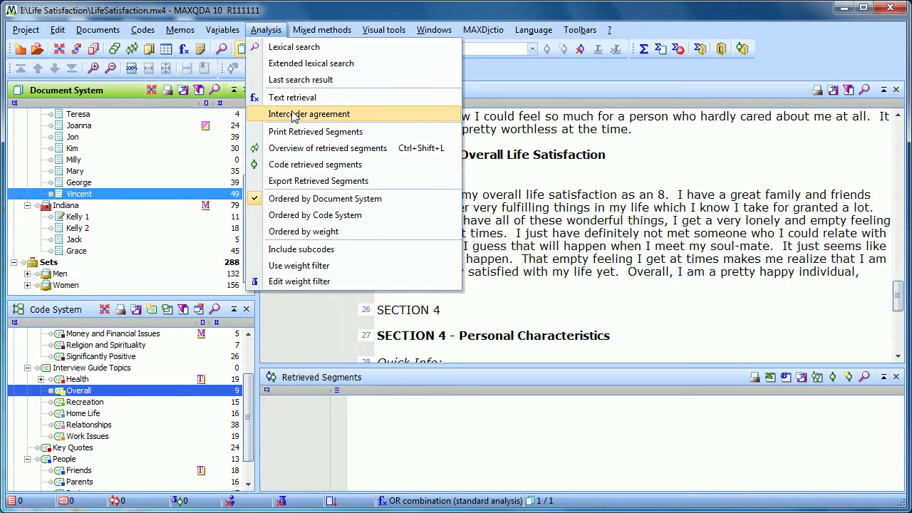
pyautogui.click(265, 30)
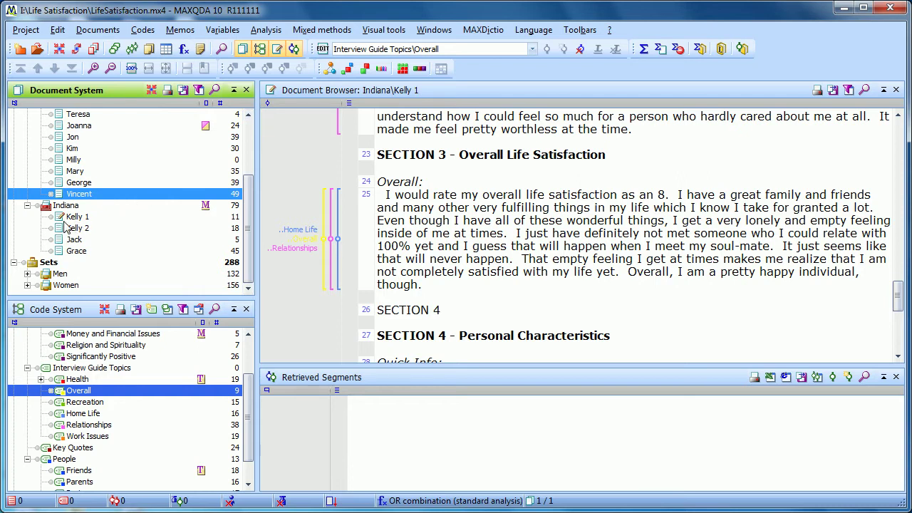
pyautogui.click(68, 217)
pyautogui.click(74, 229)
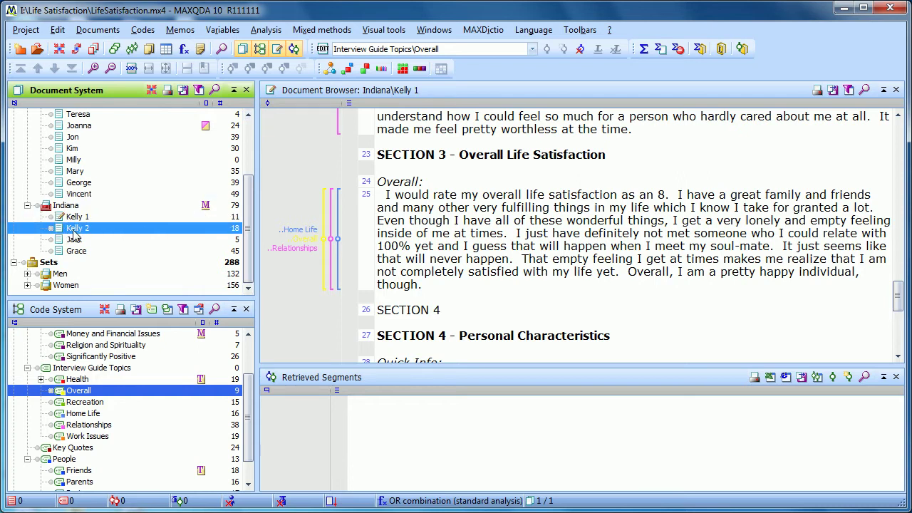
pyautogui.click(76, 218)
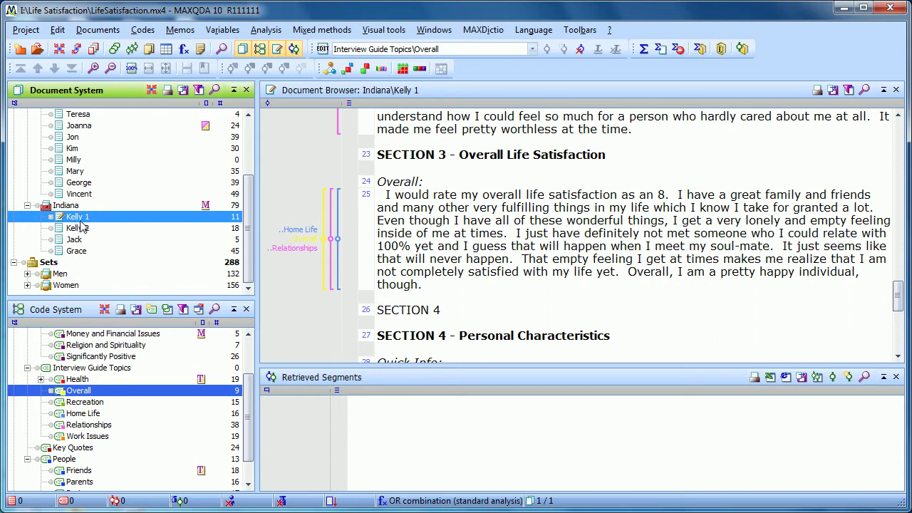
pyautogui.click(80, 229)
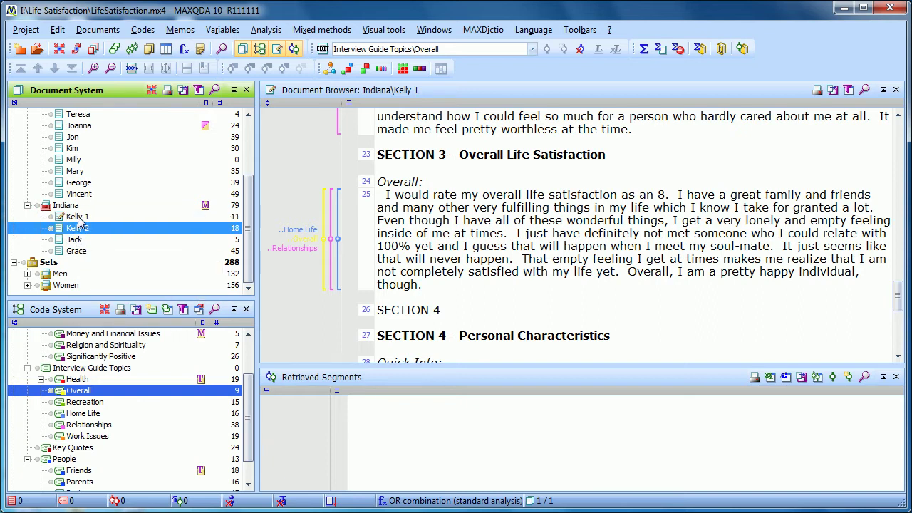
pyautogui.click(79, 218)
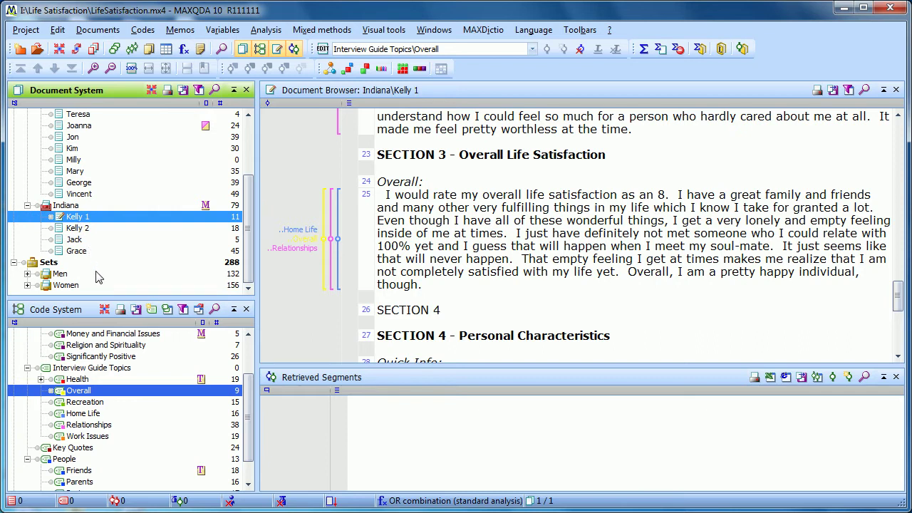
pyautogui.click(79, 229)
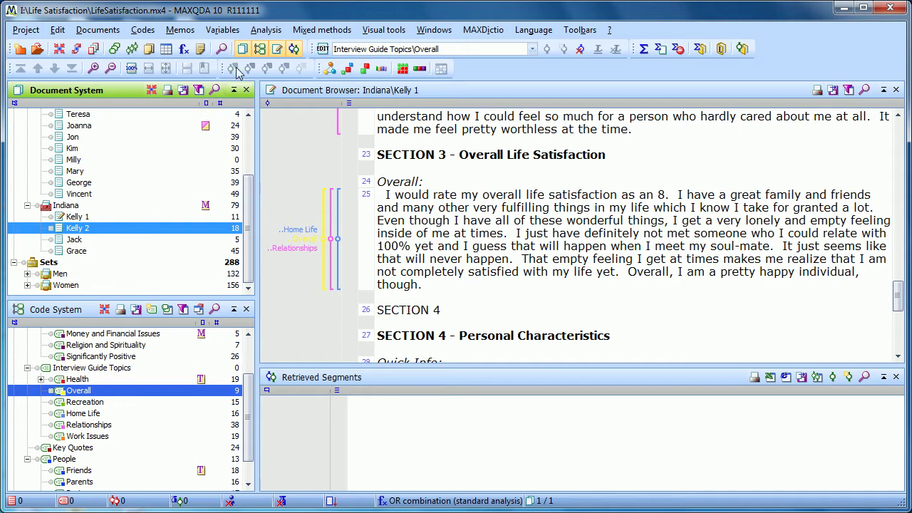
# Start an intercoder agreement check with Indiana\Kelly 1 as Document 1
pyautogui.click(262, 32)
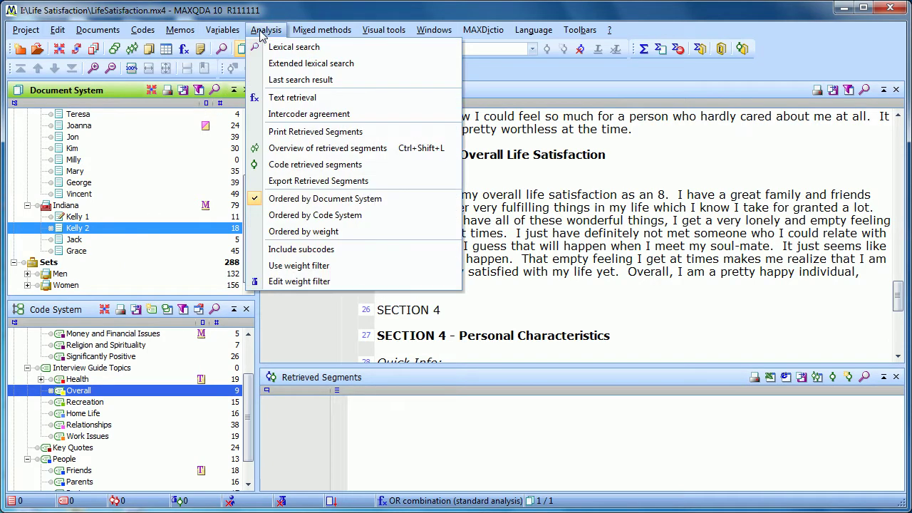
pyautogui.click(304, 115)
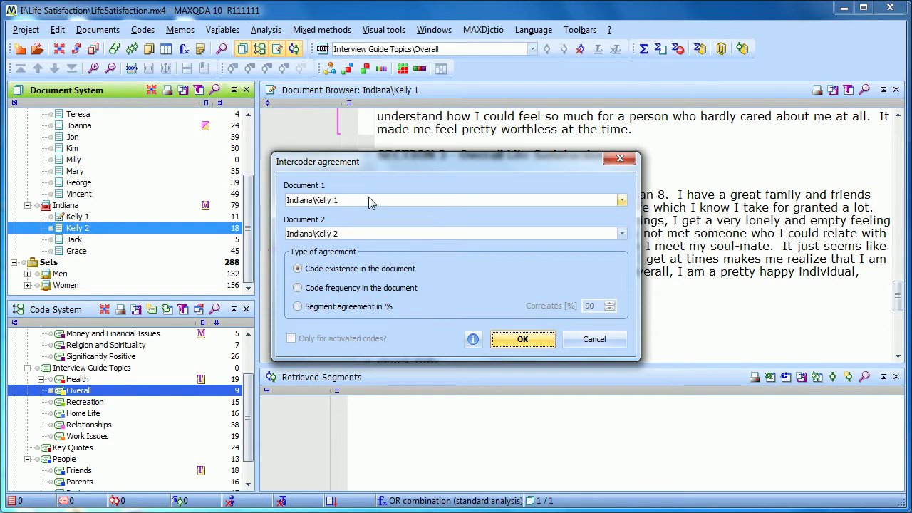
pyautogui.click(372, 200)
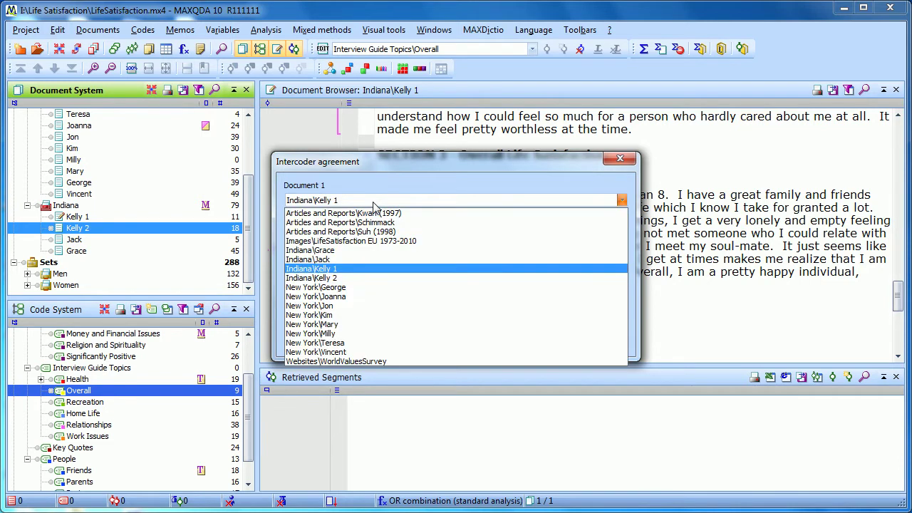
pyautogui.click(370, 275)
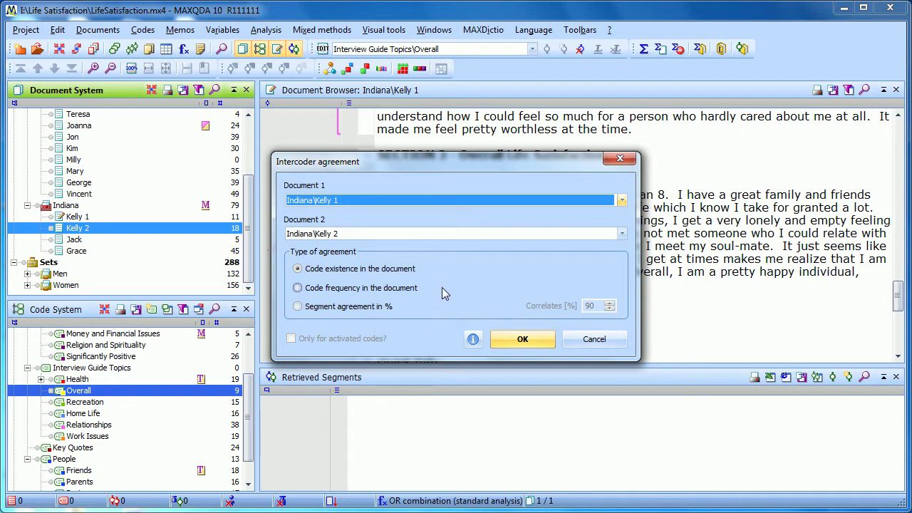
# Run the code-existence comparison and narrow the 100% agreement matrix to reveal the interview text
pyautogui.click(533, 341)
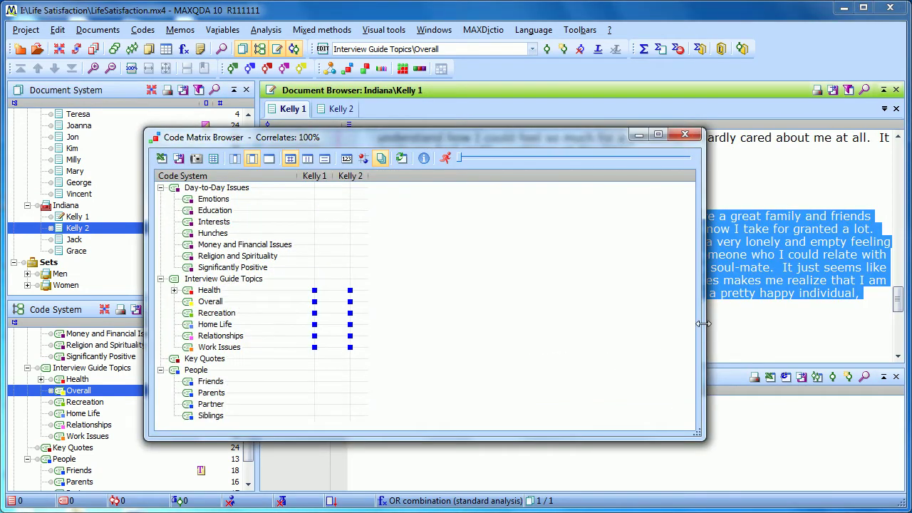
pyautogui.moveTo(702, 323); pyautogui.dragTo(492, 324)
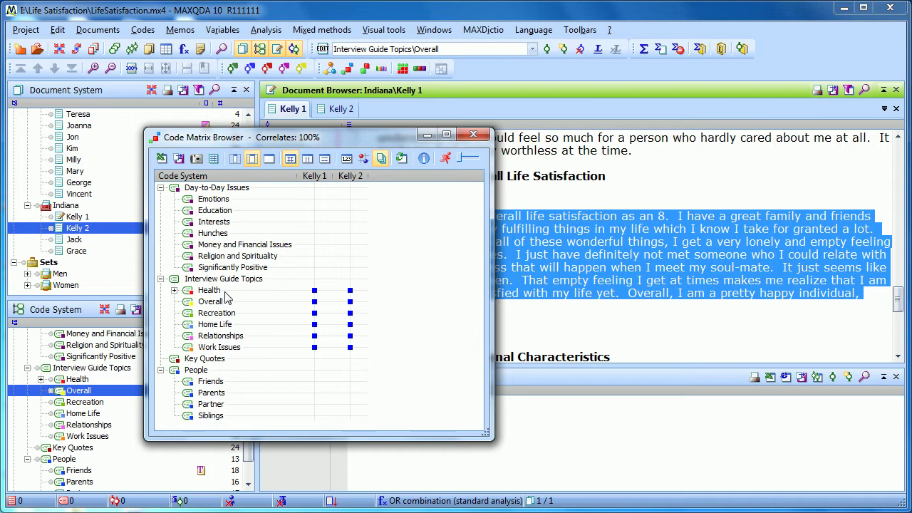
# Close the matrix and rerun Intercoder agreement using Code frequency in the document
pyautogui.click(473, 135)
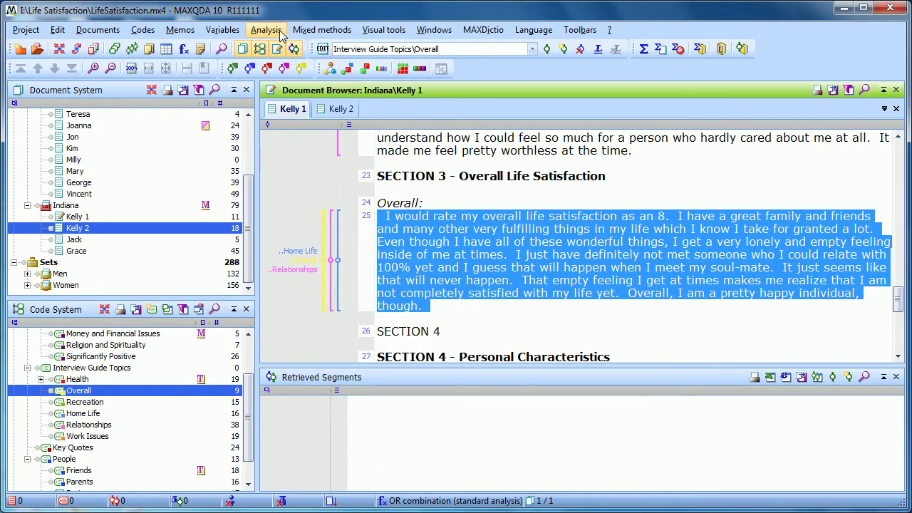
pyautogui.click(280, 33)
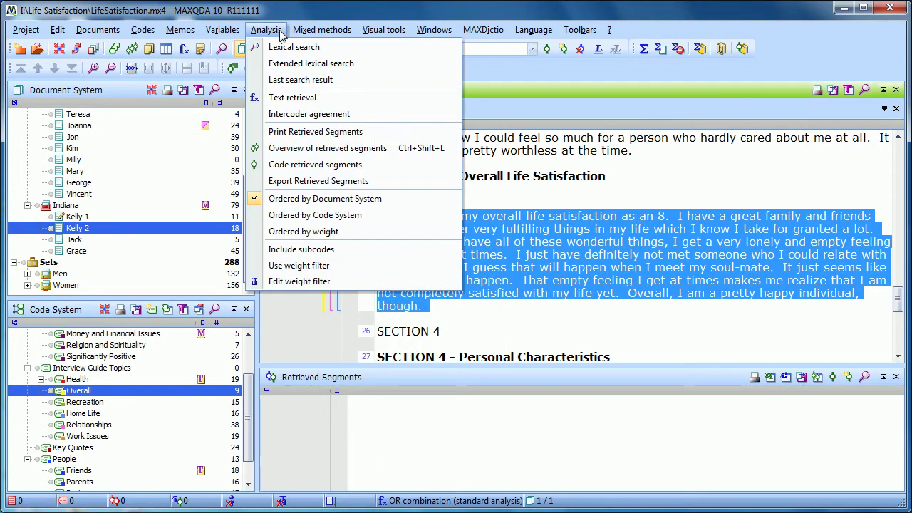
pyautogui.click(304, 118)
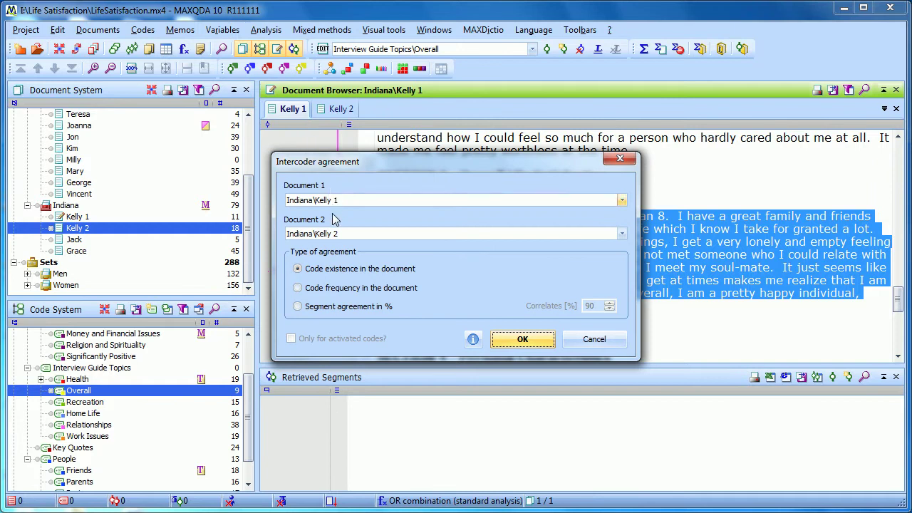
pyautogui.click(298, 288)
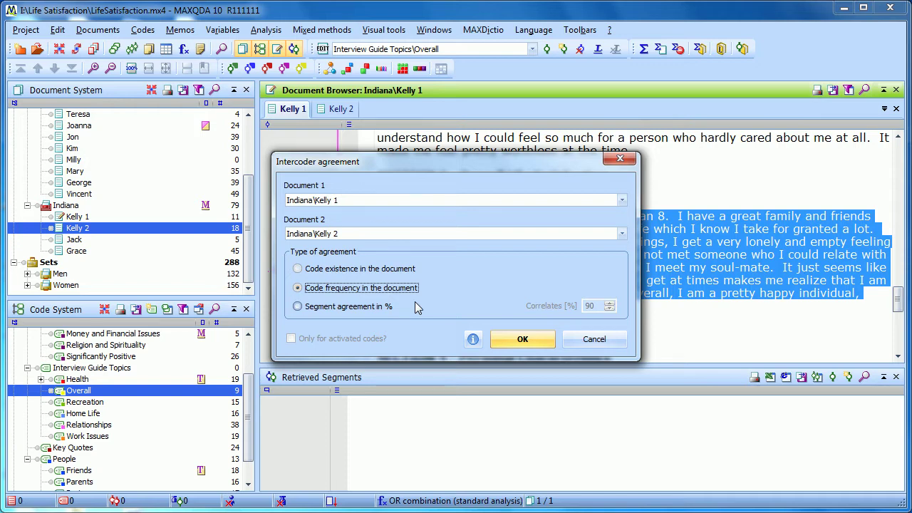
pyautogui.click(502, 340)
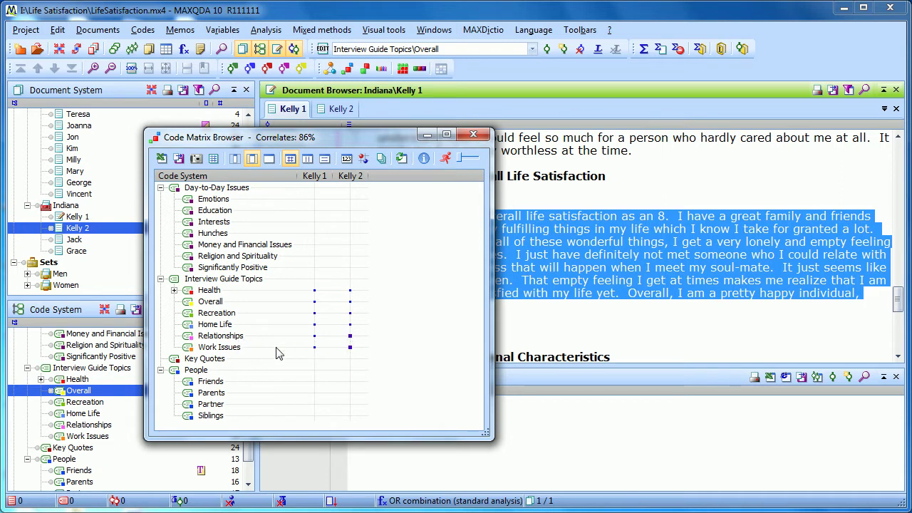
# Show segment counts in the matrix: Kelly 2 has 6 Relationships, 4 Work Issues; Kelly 1 has 3, 1
pyautogui.moveTo(344, 356)
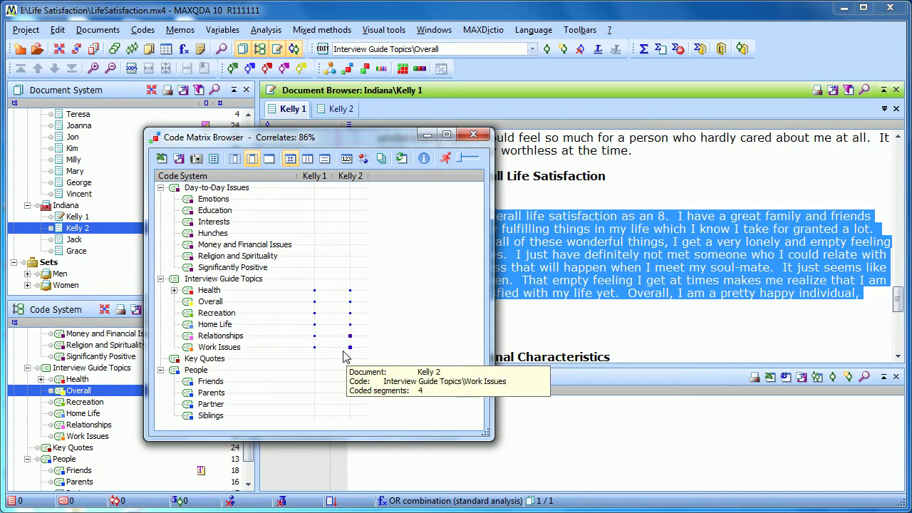
pyautogui.click(347, 160)
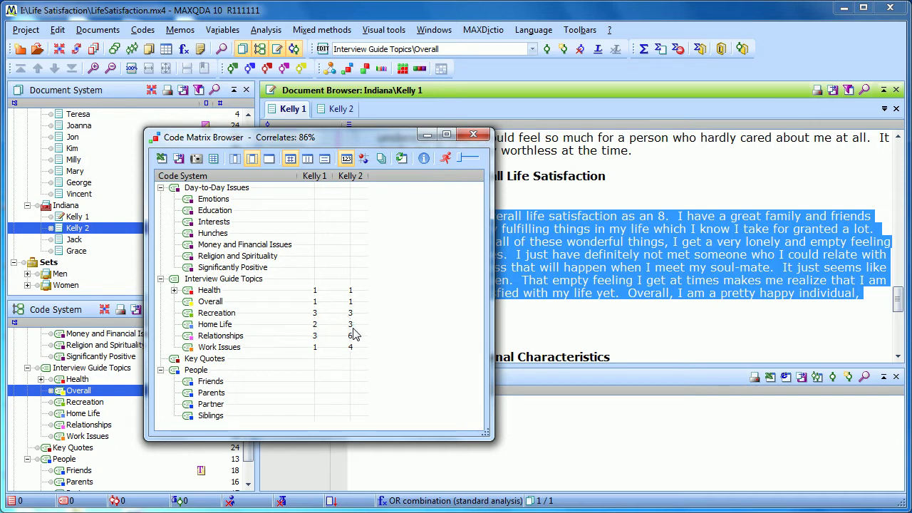
# Retrieve Kelly 2's Work Issues segments and enlarge the retrieved segments pane to read them
pyautogui.moveTo(357, 332)
pyautogui.moveTo(328, 137); pyautogui.dragTo(214, 24)
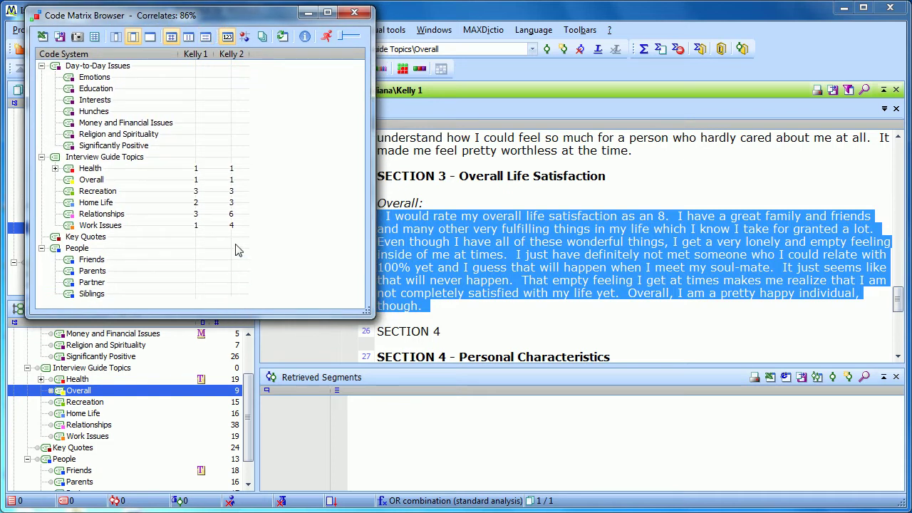
pyautogui.moveTo(231, 229)
pyautogui.doubleClick(232, 227)
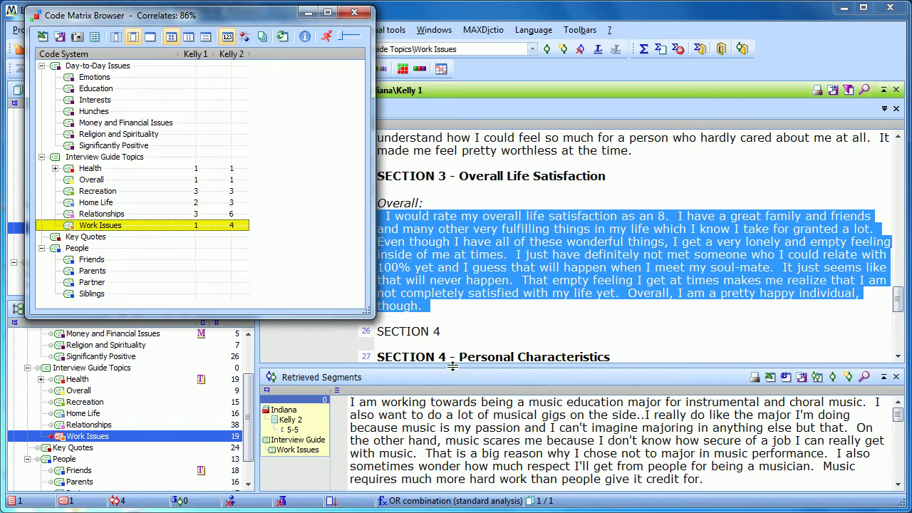
pyautogui.moveTo(462, 191); pyautogui.dragTo(462, 192)
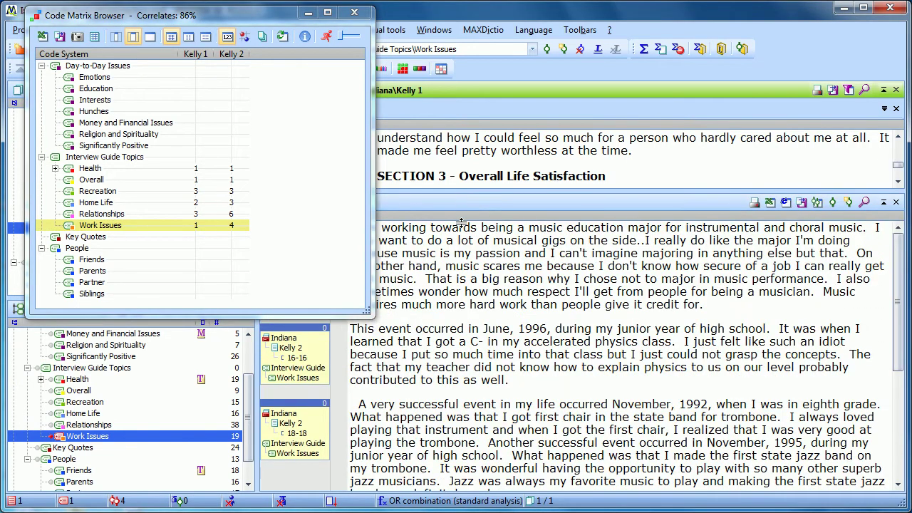
pyautogui.moveTo(278, 19); pyautogui.dragTo(252, 27)
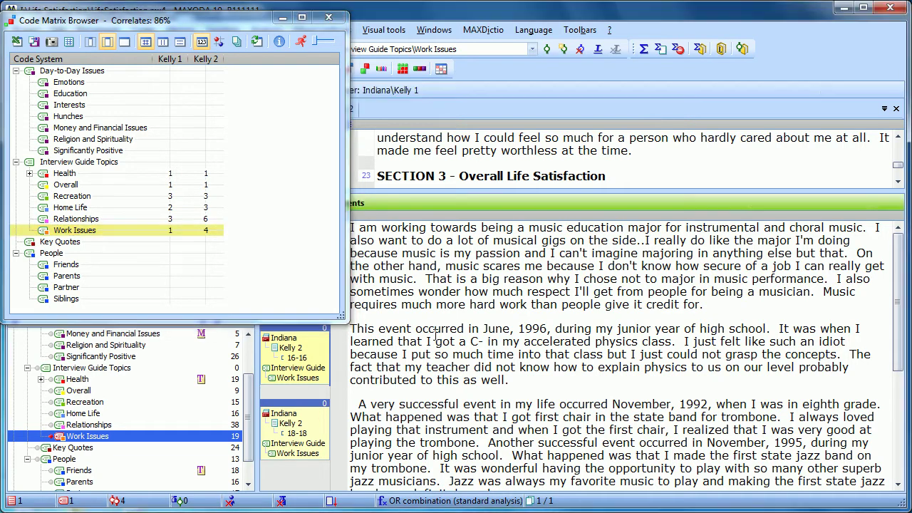
pyautogui.click(477, 354)
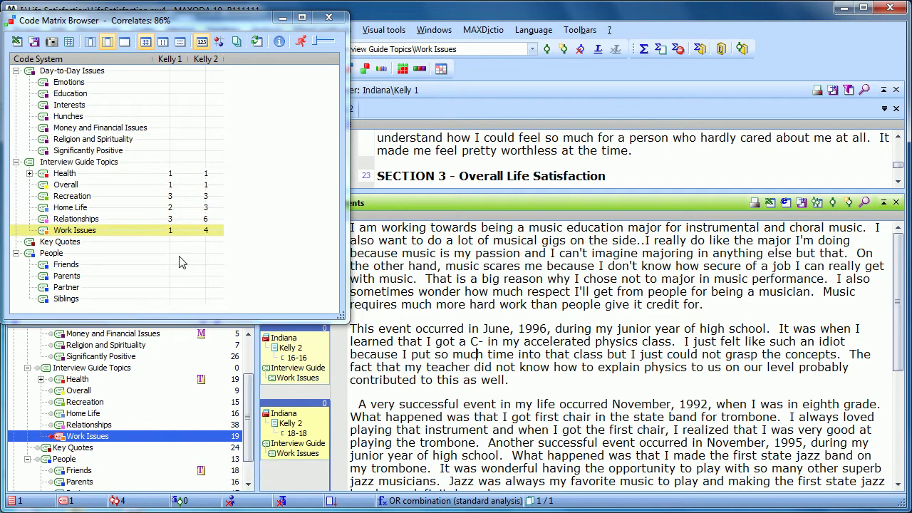
# Retrieve only Kelly 1's Work Issues segment and move the Code Matrix Browser over the documents
pyautogui.doubleClick(171, 231)
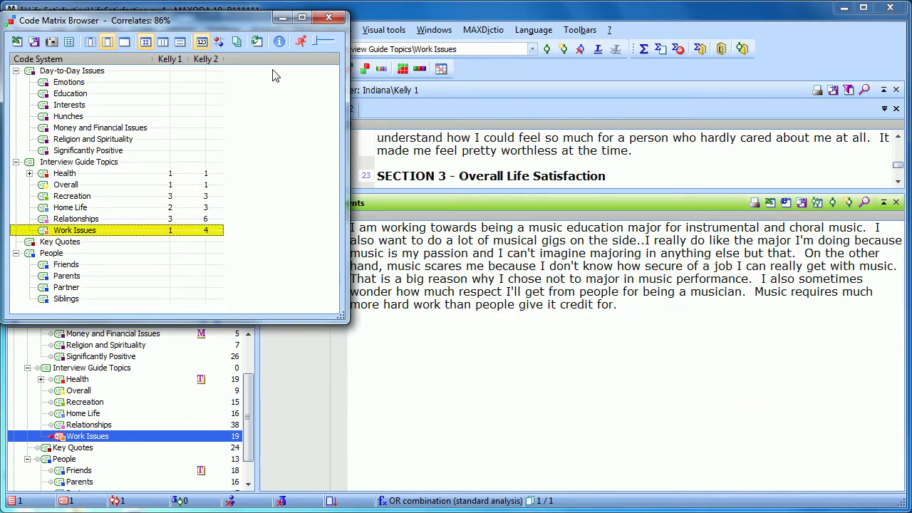
pyautogui.moveTo(258, 21); pyautogui.dragTo(223, 21)
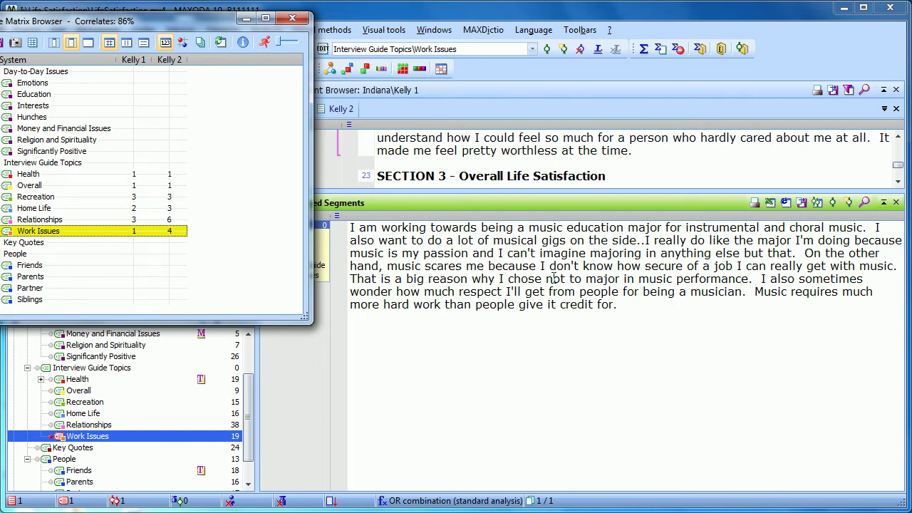
pyautogui.moveTo(213, 24); pyautogui.dragTo(389, 122)
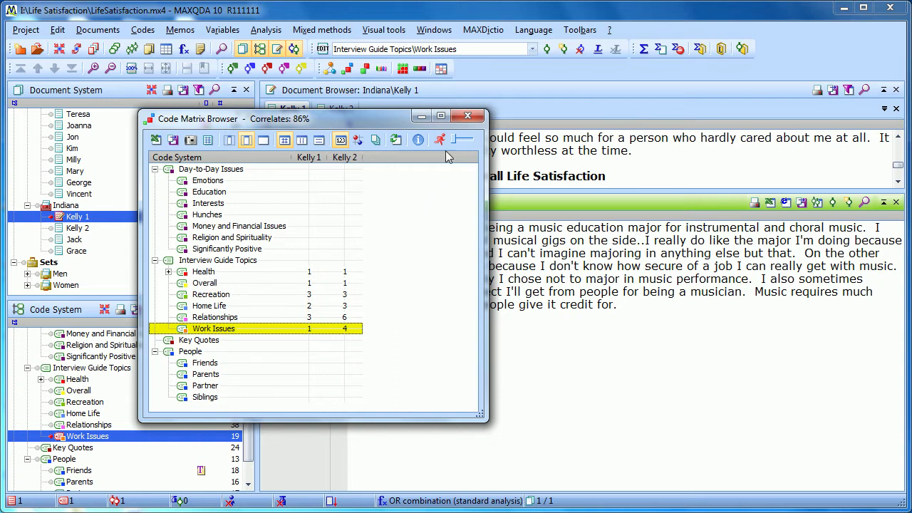
# Close the matrix, reset activations, and choose Segment agreement in % for intercoder agreement
pyautogui.click(466, 116)
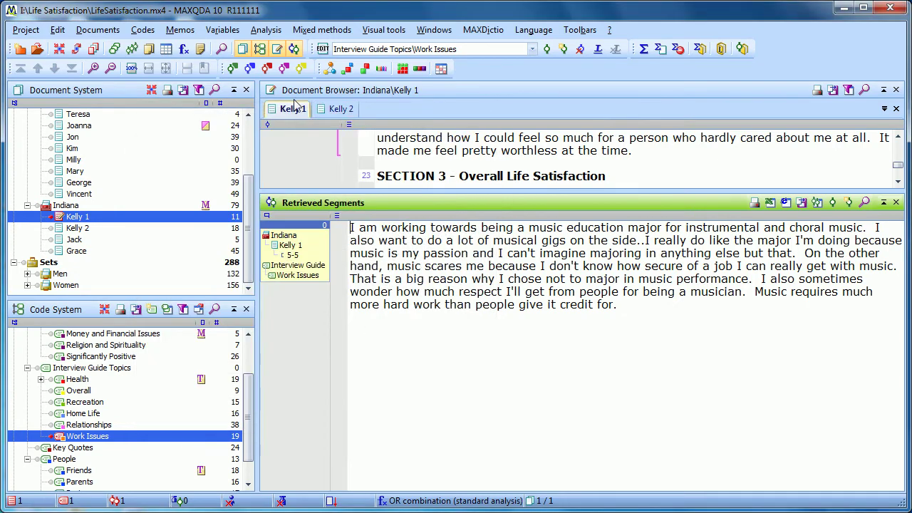
pyautogui.click(59, 48)
pyautogui.click(266, 29)
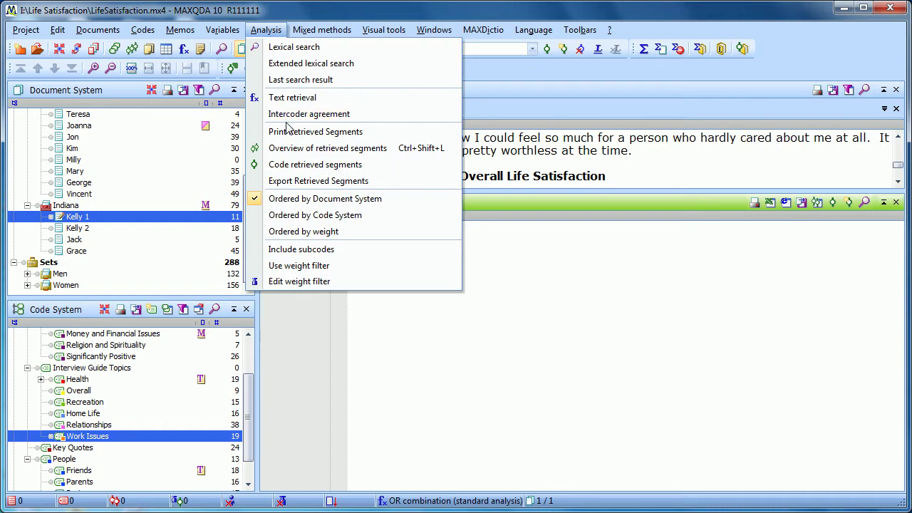
pyautogui.press('Escape')
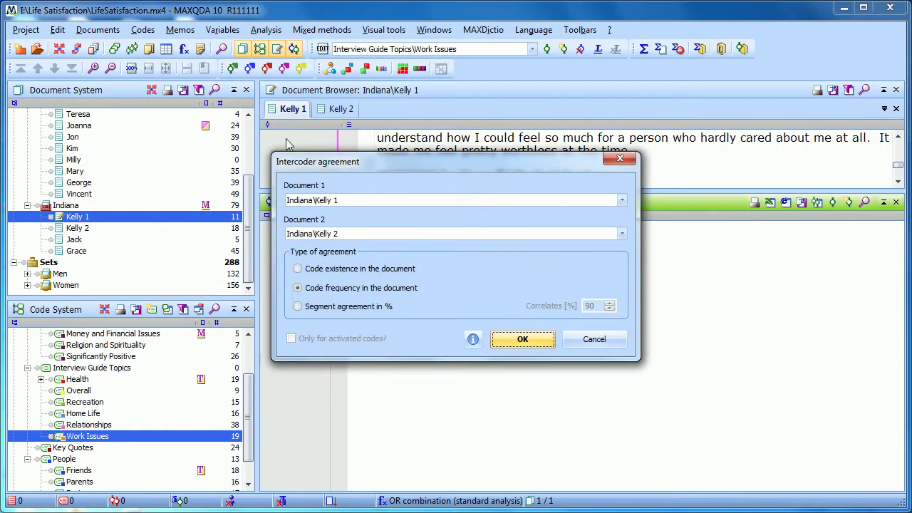
pyautogui.click(298, 307)
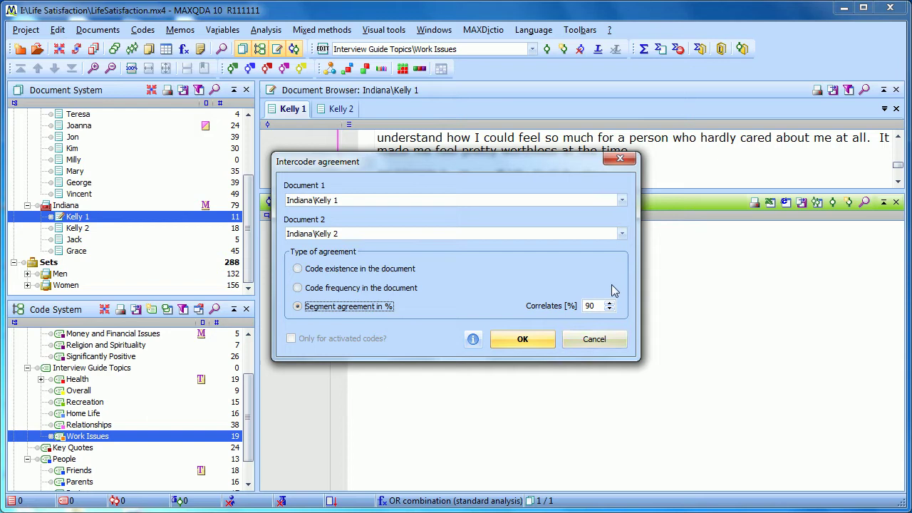
# Run the segment agreement check and enlarge the code-specific results so percentages show
pyautogui.click(523, 341)
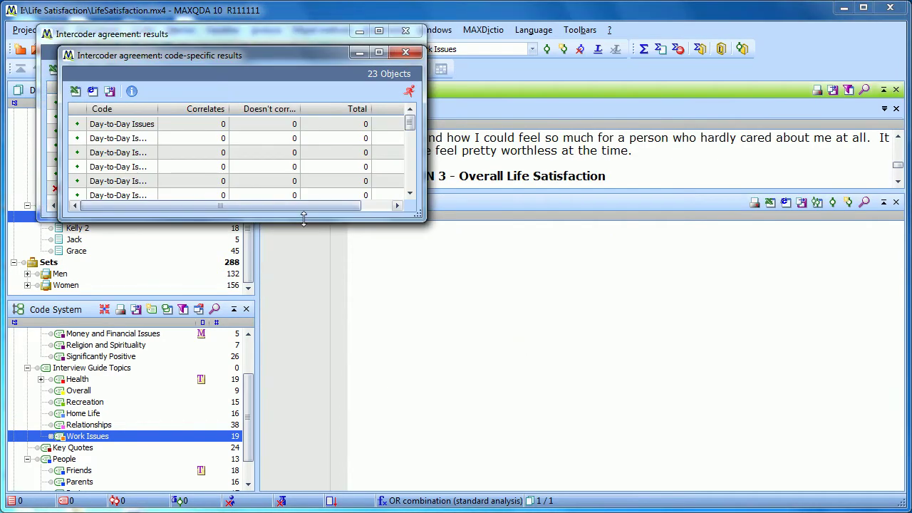
pyautogui.moveTo(217, 58); pyautogui.dragTo(188, 94)
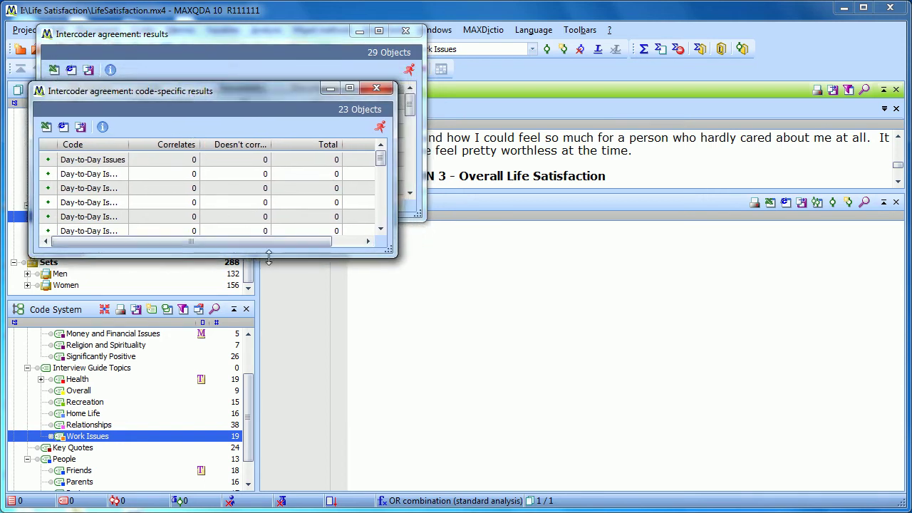
pyautogui.moveTo(251, 255); pyautogui.dragTo(244, 484)
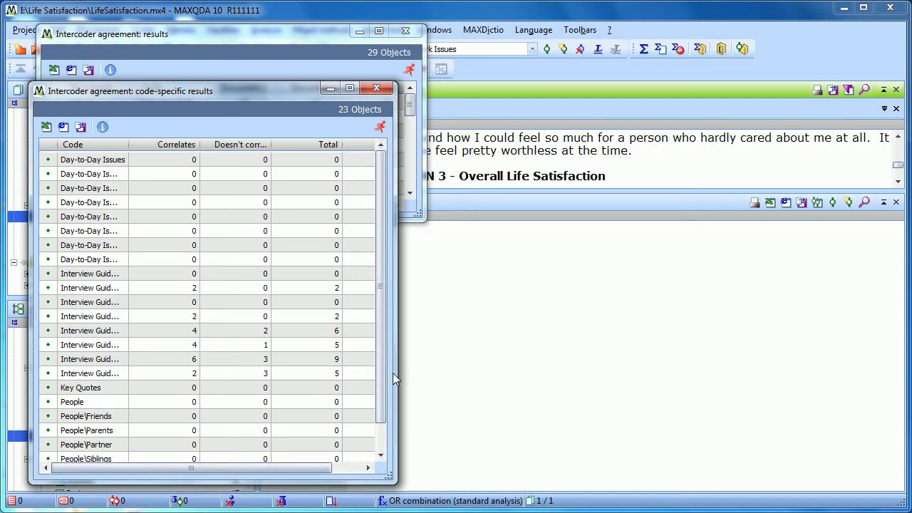
pyautogui.moveTo(395, 374); pyautogui.dragTo(426, 370)
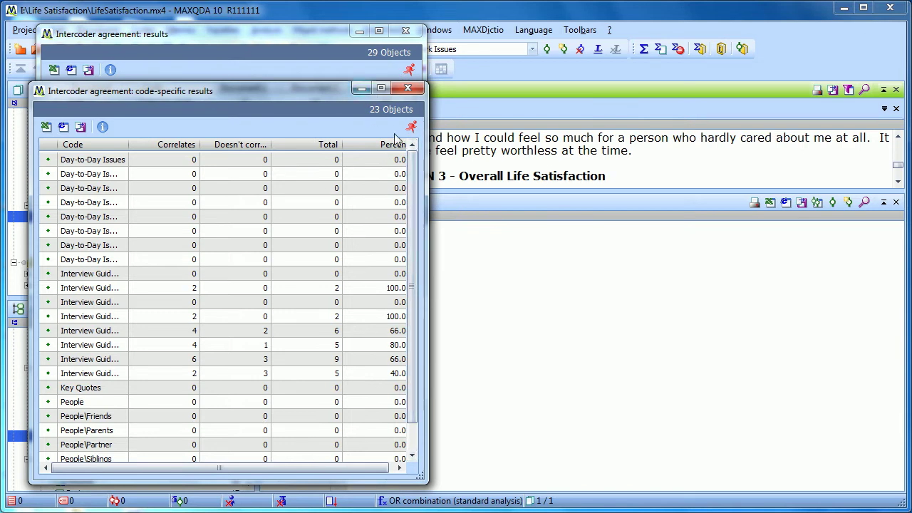
pyautogui.moveTo(426, 158); pyautogui.dragTo(478, 158)
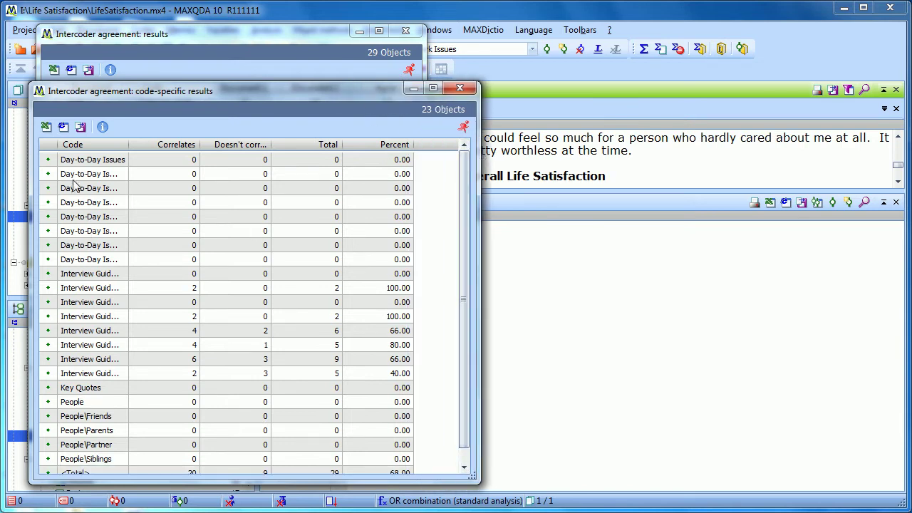
# Review the five Day-to-Day Issues rows and the Interview Guide Topics\Health row
pyautogui.click(81, 159)
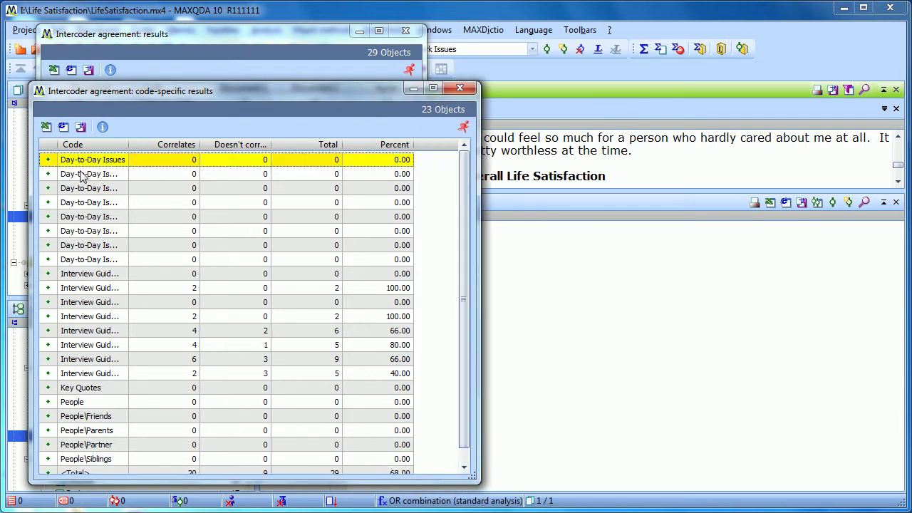
pyautogui.click(81, 176)
pyautogui.click(83, 188)
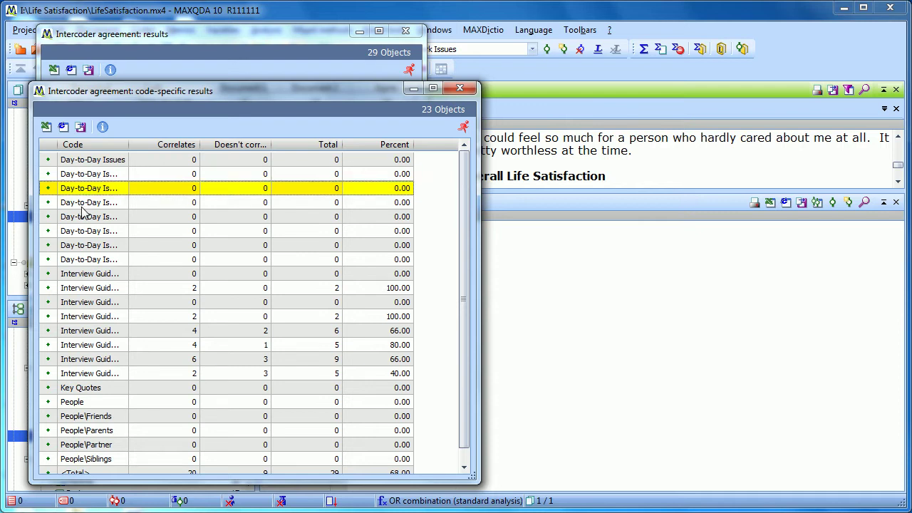
pyautogui.click(84, 203)
pyautogui.click(84, 216)
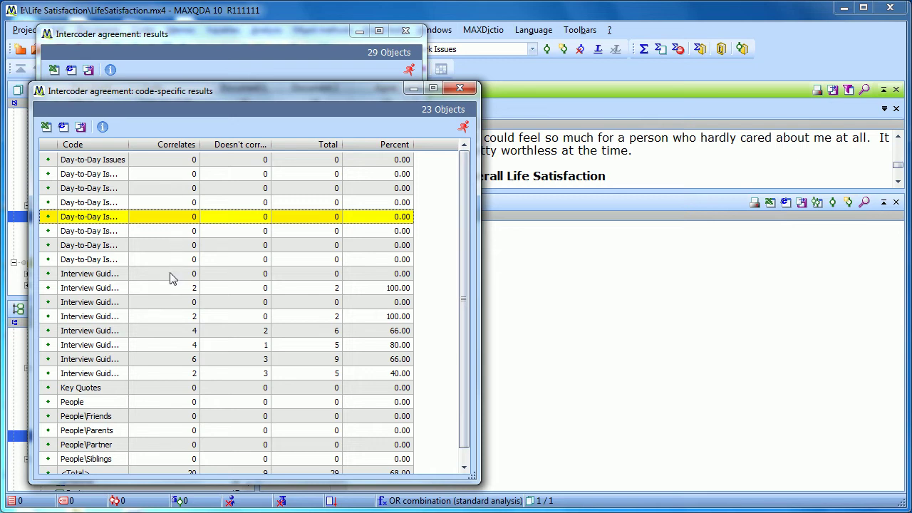
pyautogui.click(105, 288)
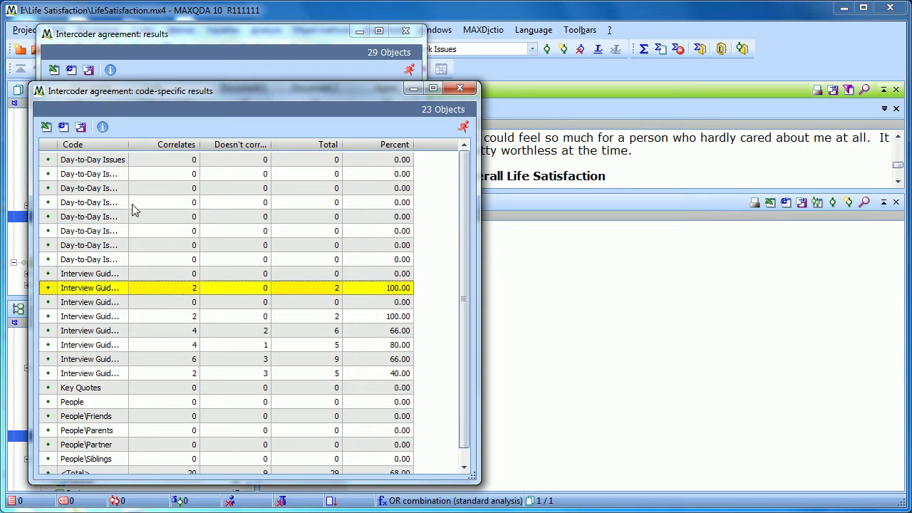
pyautogui.moveTo(127, 147); pyautogui.dragTo(179, 147)
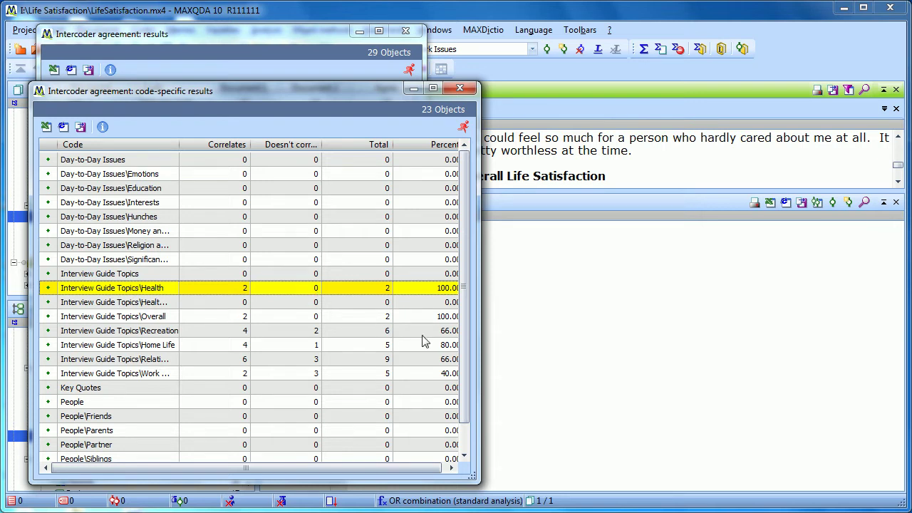
# Check agreement for Overall, Recreation, Home Life and Work Issues (2 of 5 segments, 40%)
pyautogui.moveTo(479, 317); pyautogui.dragTo(521, 316)
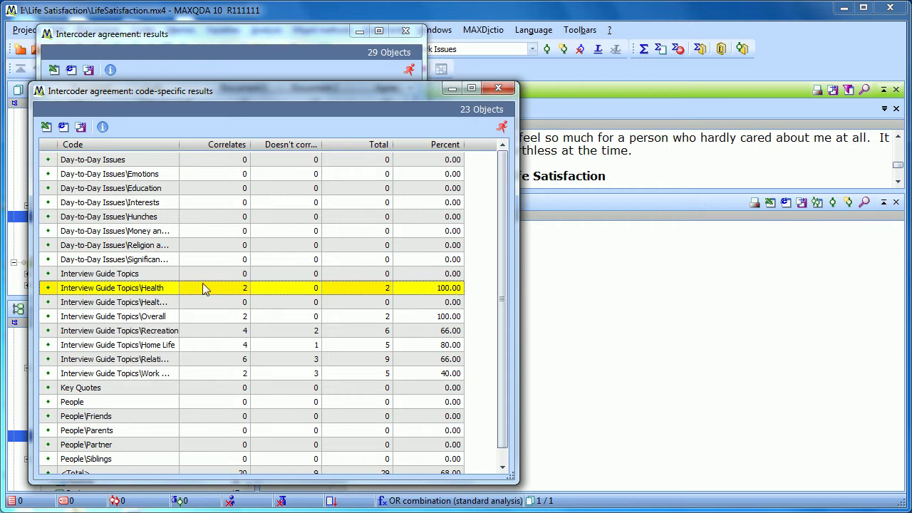
pyautogui.click(165, 319)
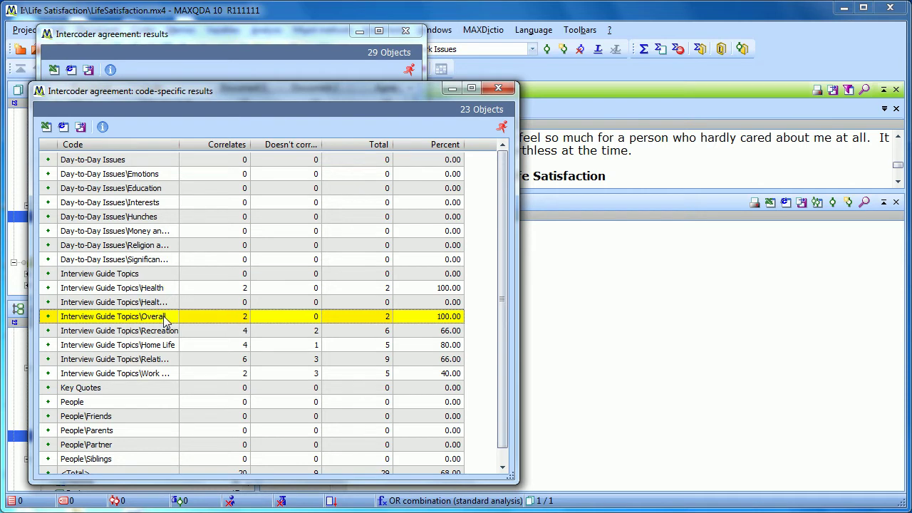
pyautogui.click(287, 334)
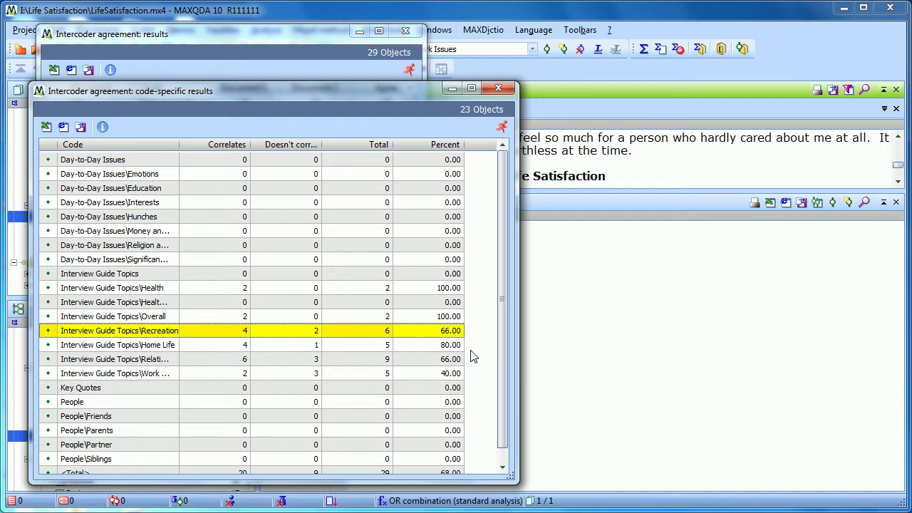
pyautogui.moveTo(504, 332); pyautogui.dragTo(503, 351)
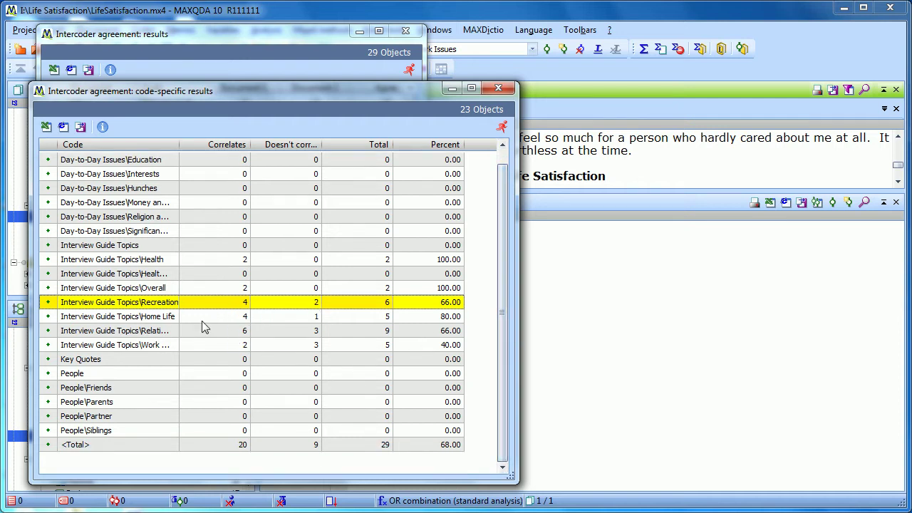
pyautogui.click(169, 318)
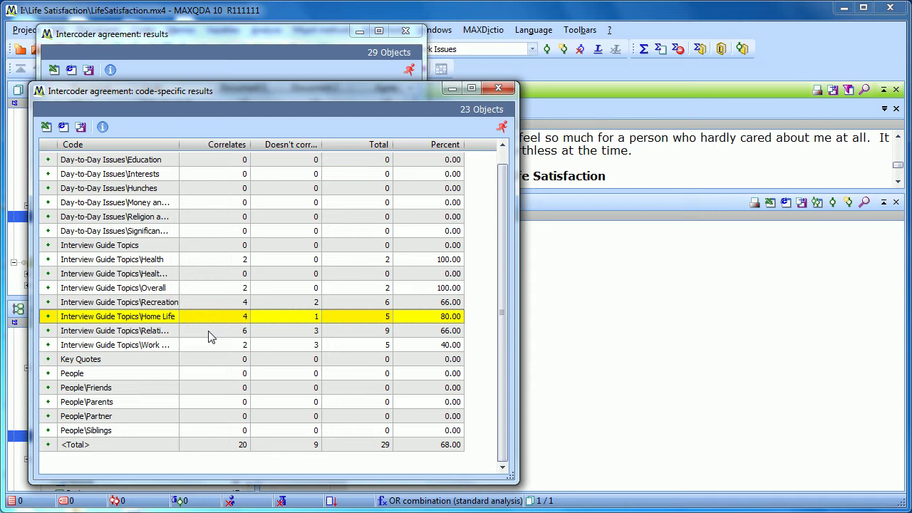
pyautogui.click(169, 348)
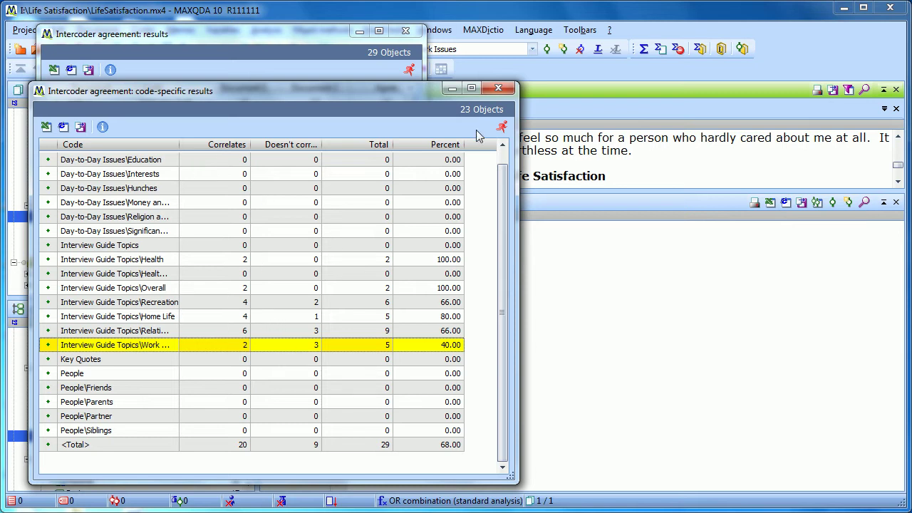
# Close the code-specific results and enlarge the per-segment table to show full code paths, Agree, Begin, End
pyautogui.click(499, 87)
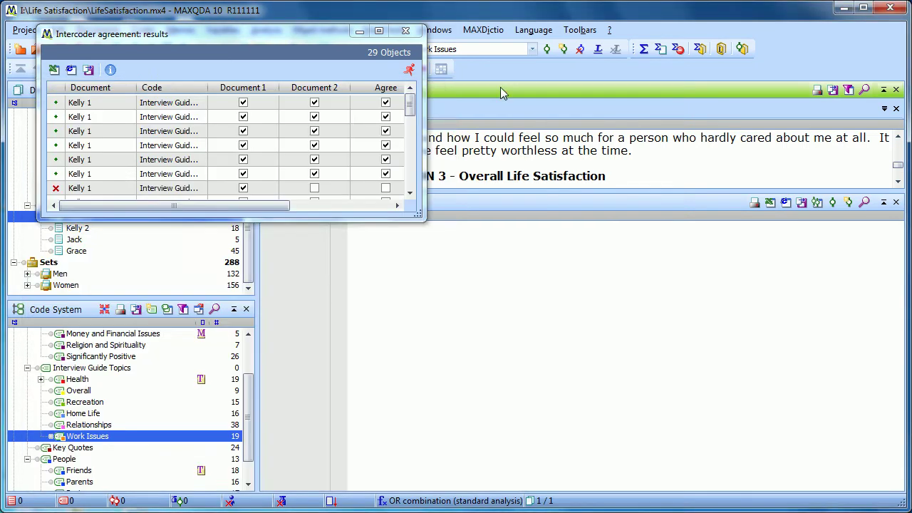
pyautogui.moveTo(126, 239); pyautogui.dragTo(122, 491)
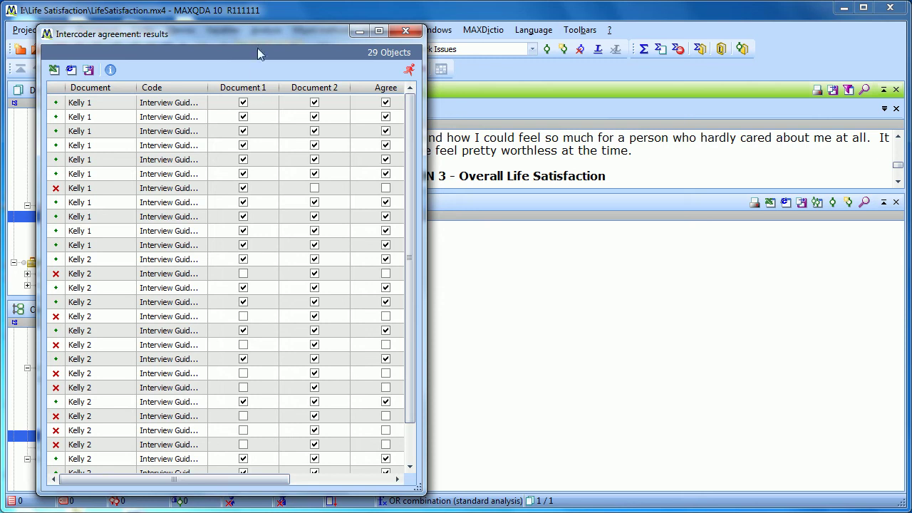
pyautogui.moveTo(228, 37); pyautogui.dragTo(200, 32)
pyautogui.moveTo(570, 192); pyautogui.dragTo(576, 424)
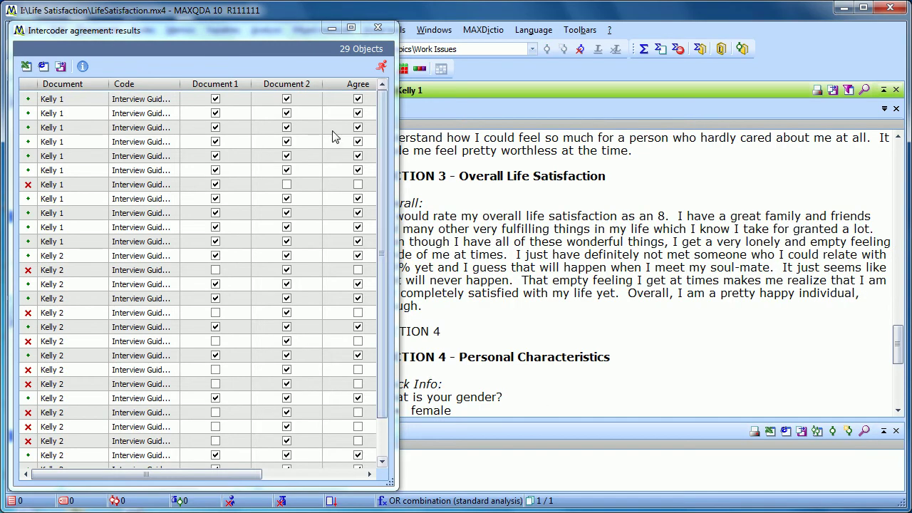
pyautogui.click(74, 102)
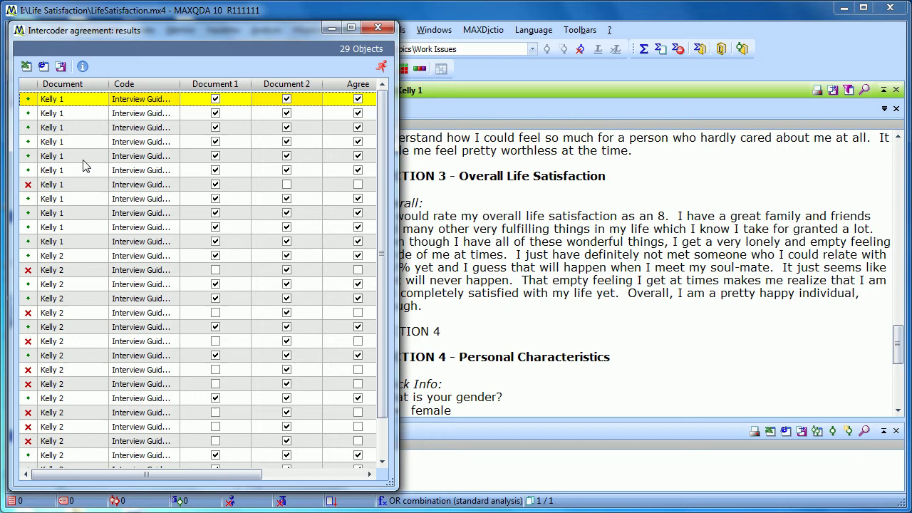
pyautogui.moveTo(175, 87); pyautogui.dragTo(251, 84)
pyautogui.moveTo(406, 127); pyautogui.dragTo(641, 126)
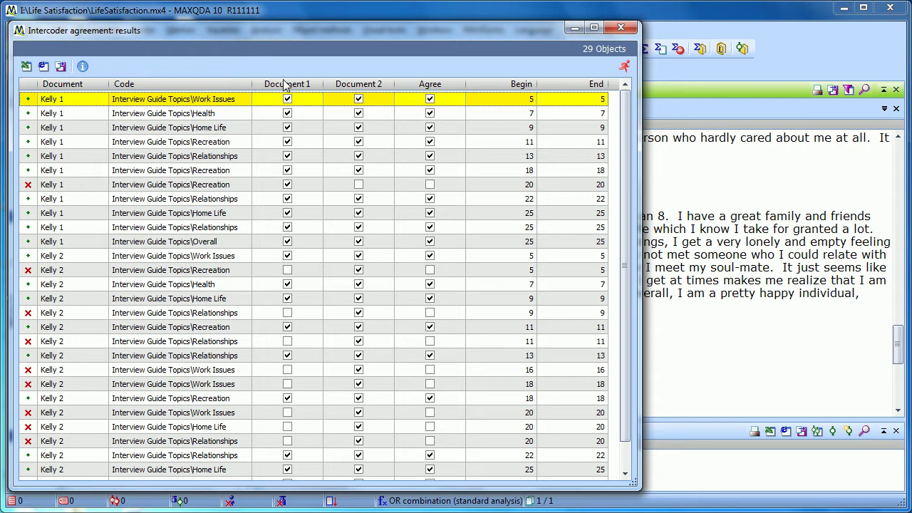
# Show the first result's paragraph 5 Work Issues passage in Kelly 1, then in Kelly 2
pyautogui.doubleClick(305, 101)
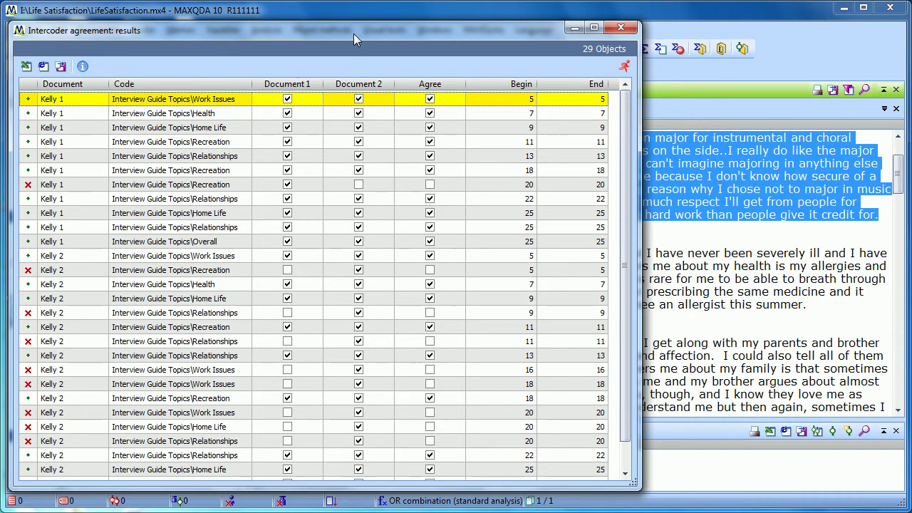
pyautogui.moveTo(353, 33); pyautogui.dragTo(469, 272)
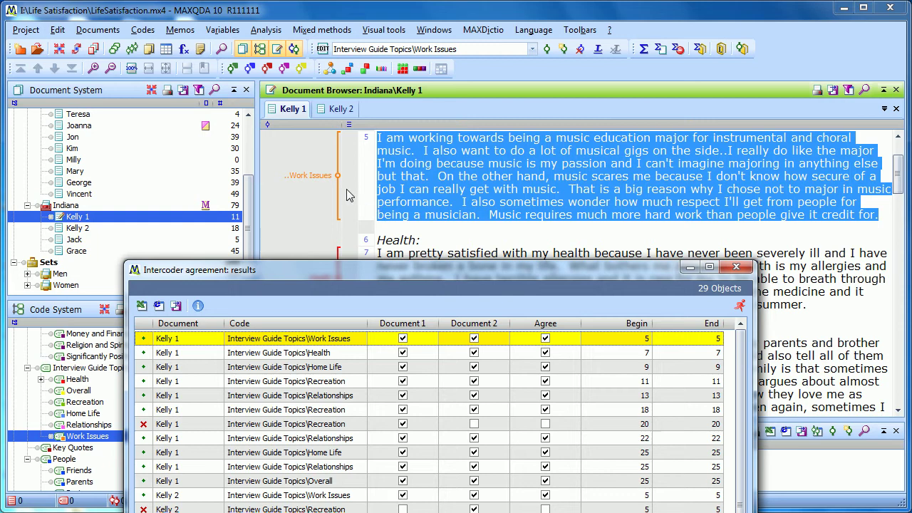
pyautogui.click(488, 342)
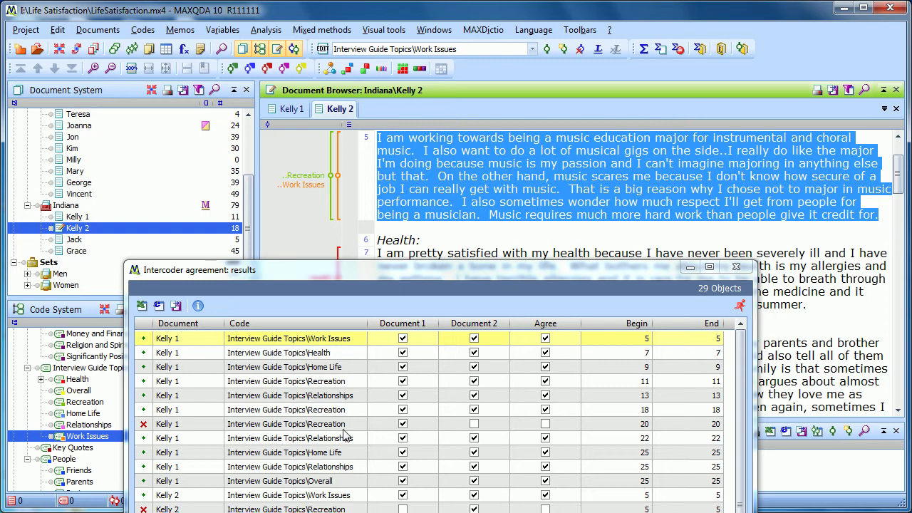
# Compare paragraph 20 coded Recreation in Kelly 1 with Kelly 2, where Recreation is missing
pyautogui.click(420, 425)
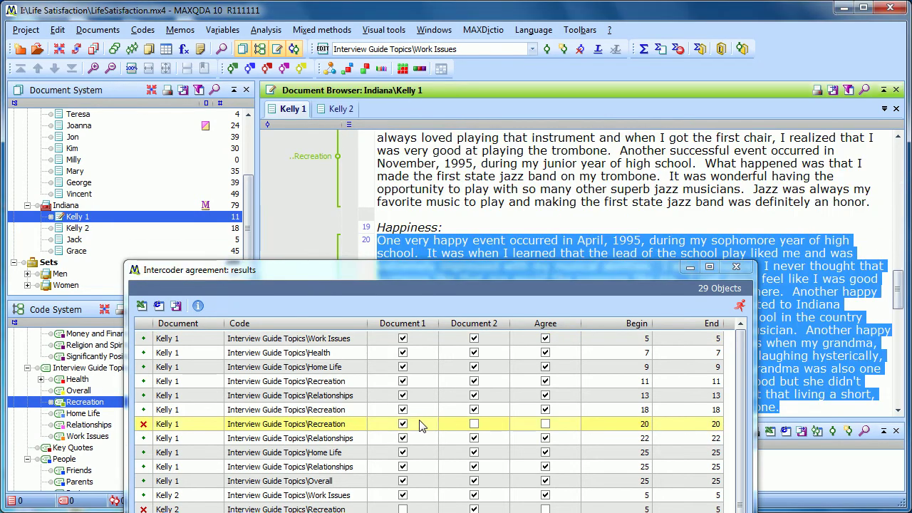
pyautogui.moveTo(419, 275); pyautogui.dragTo(411, 205)
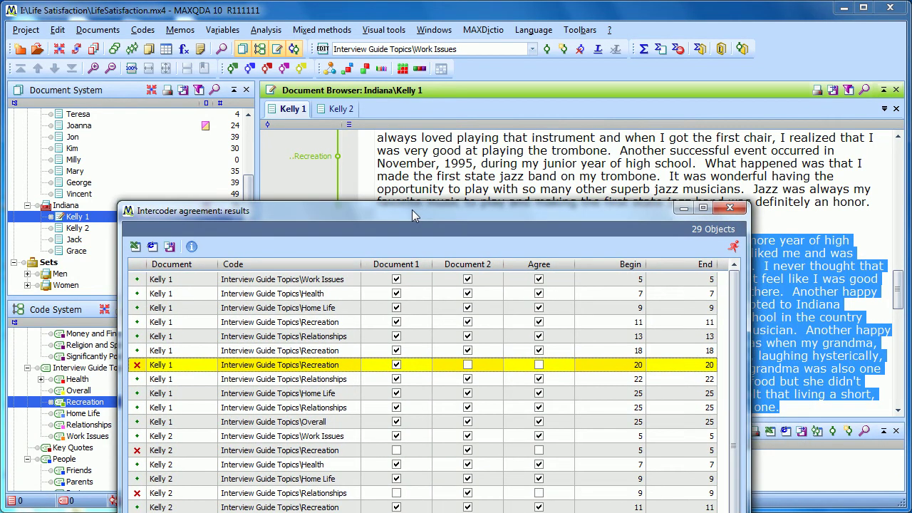
pyautogui.doubleClick(454, 371)
pyautogui.moveTo(388, 211); pyautogui.dragTo(414, 398)
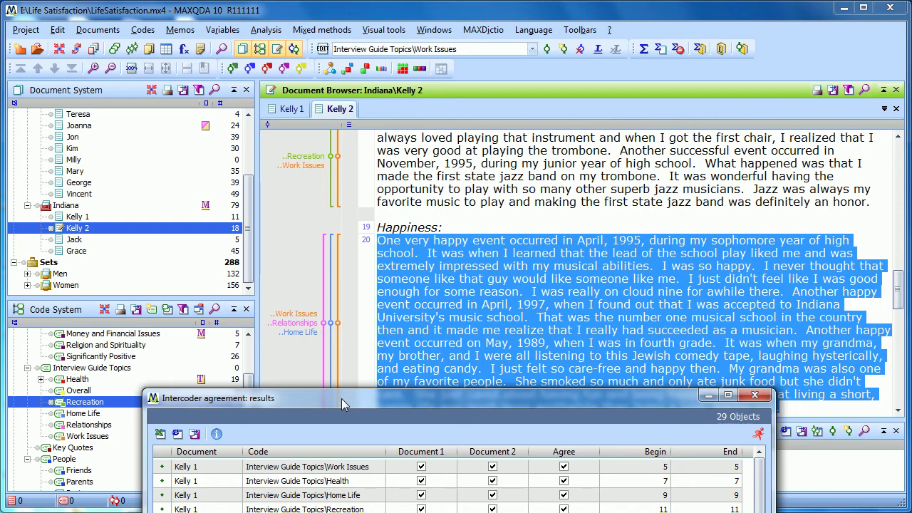
# Review Kelly 1's remaining results: Relationships at 22, Home Life and Relationships at 25, Overall
pyautogui.moveTo(341, 398); pyautogui.dragTo(283, 25)
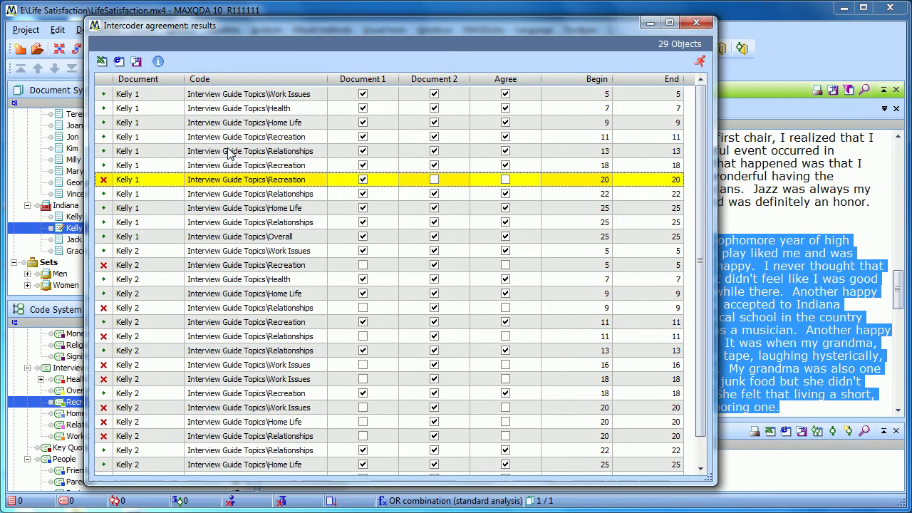
pyautogui.click(148, 197)
pyautogui.click(149, 207)
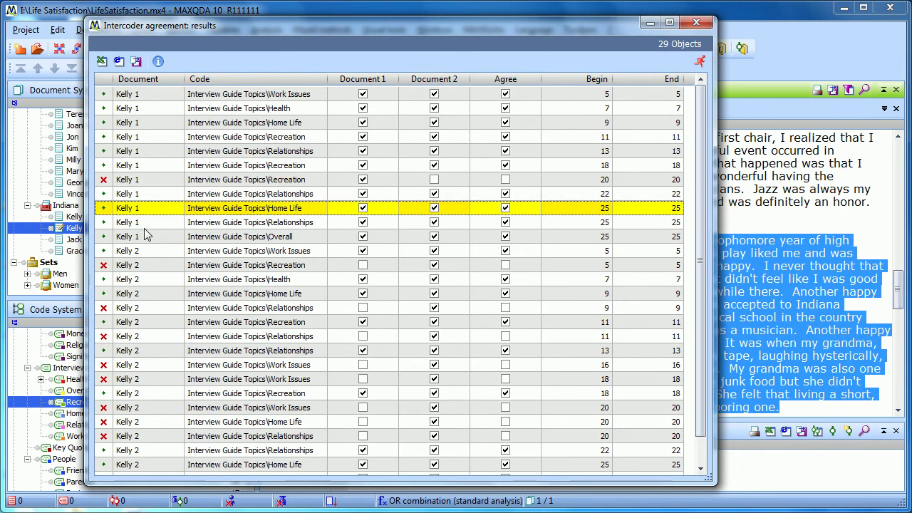
pyautogui.click(144, 223)
pyautogui.click(146, 240)
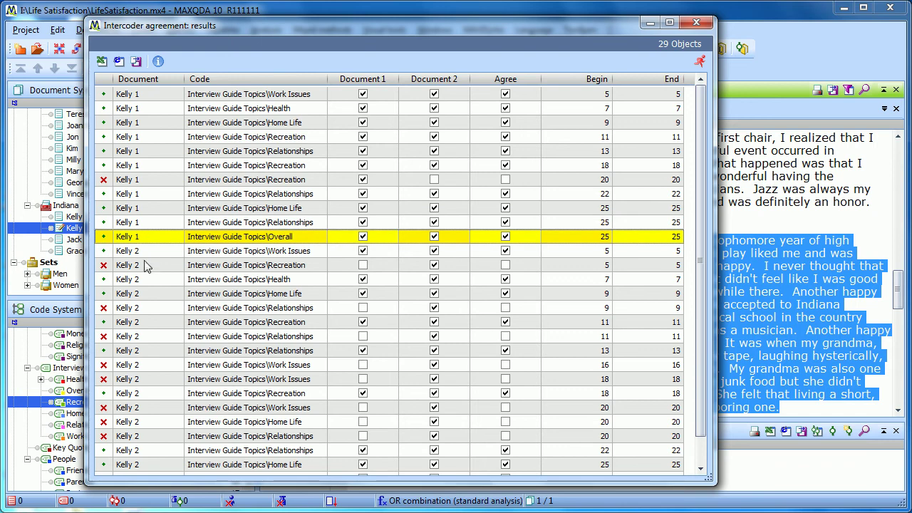
# Review Kelly 2's disagreements (Recreation at 5, Relationships at 9 and 11), then close the results
pyautogui.click(147, 267)
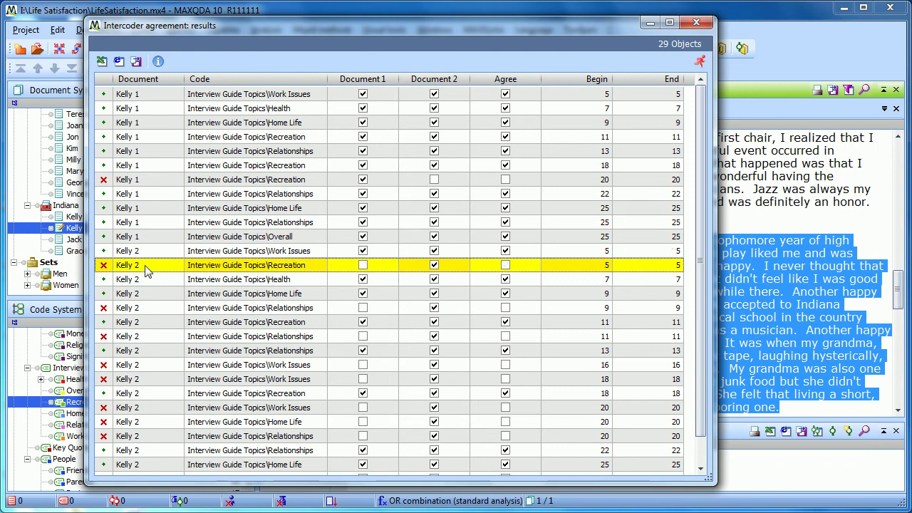
pyautogui.click(154, 310)
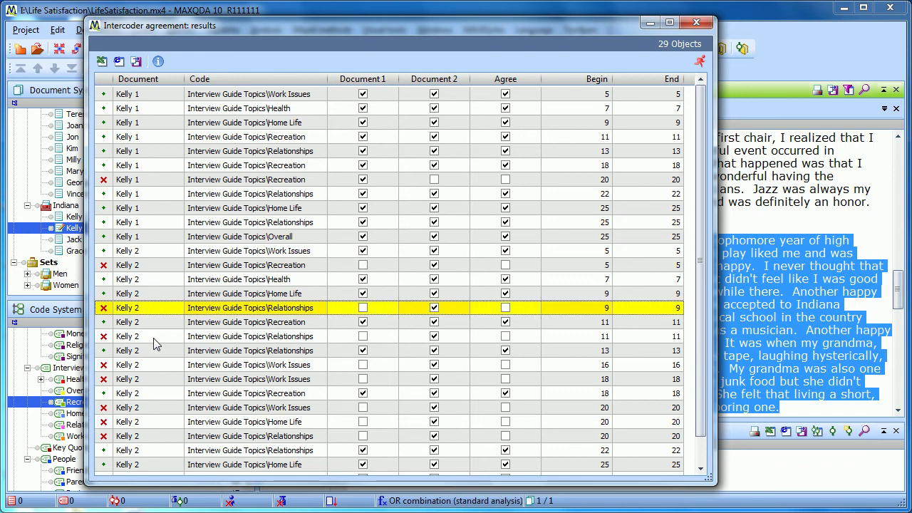
pyautogui.click(153, 338)
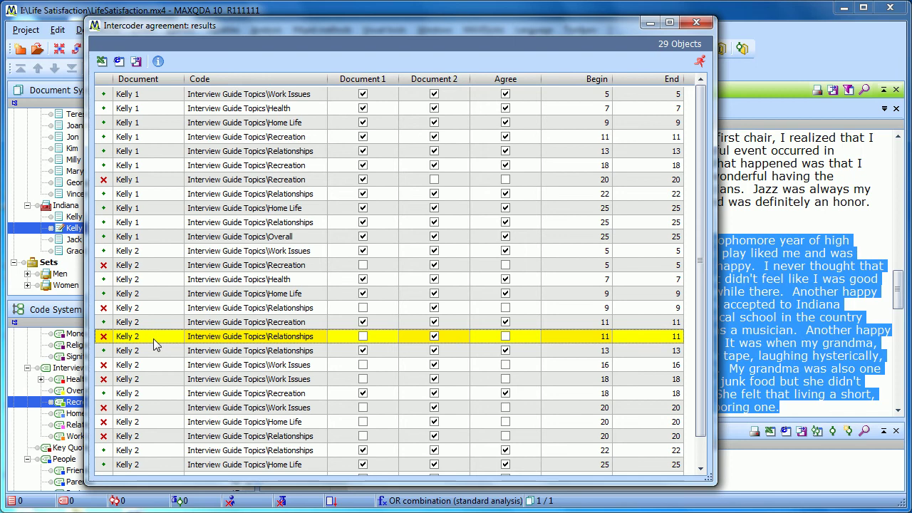
pyautogui.click(695, 25)
pyautogui.click(411, 205)
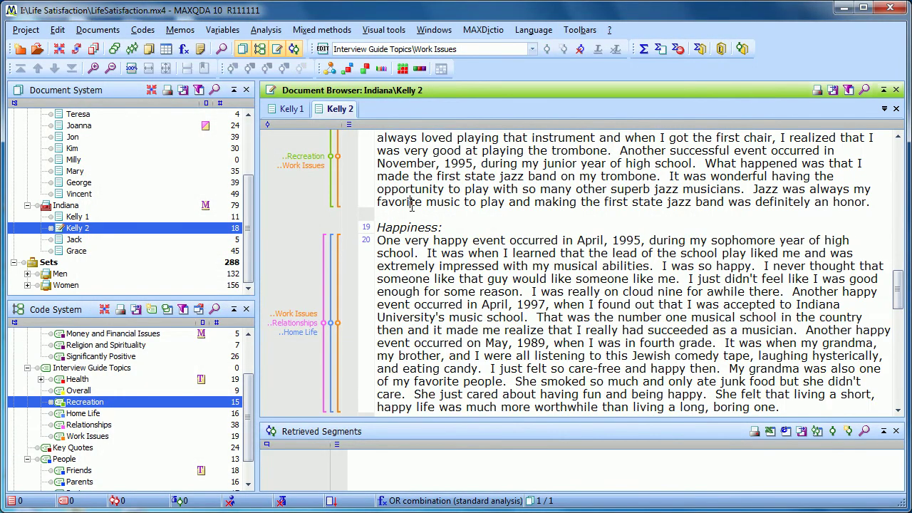